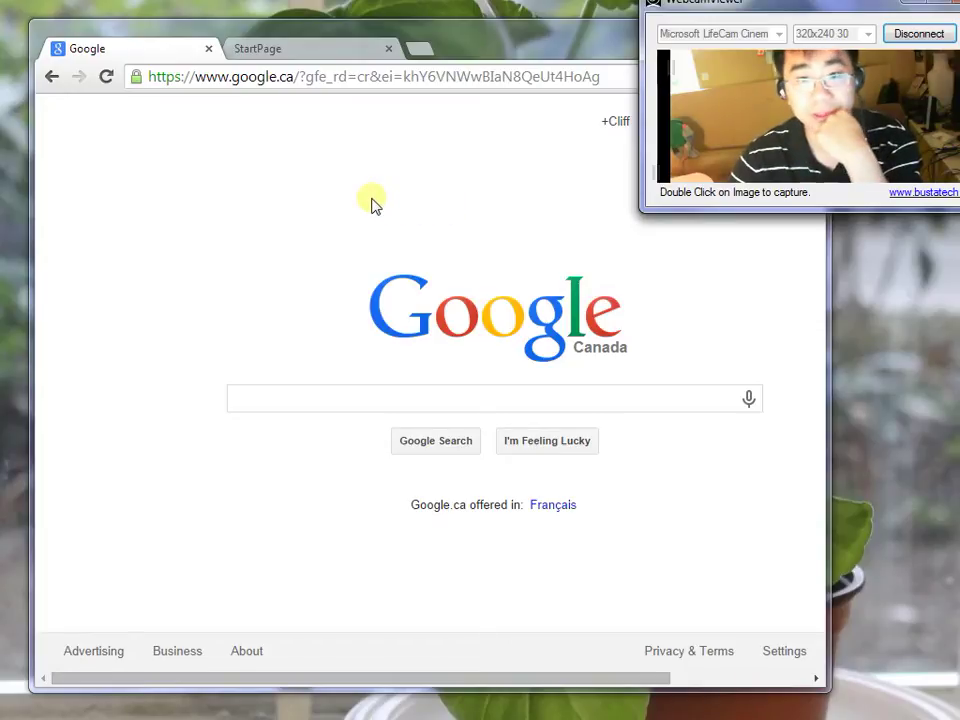
- Move the webcam viewer down-left and widen Chrome so it covers the viewer
{"action": "left_click", "coordinate": [372, 204]}
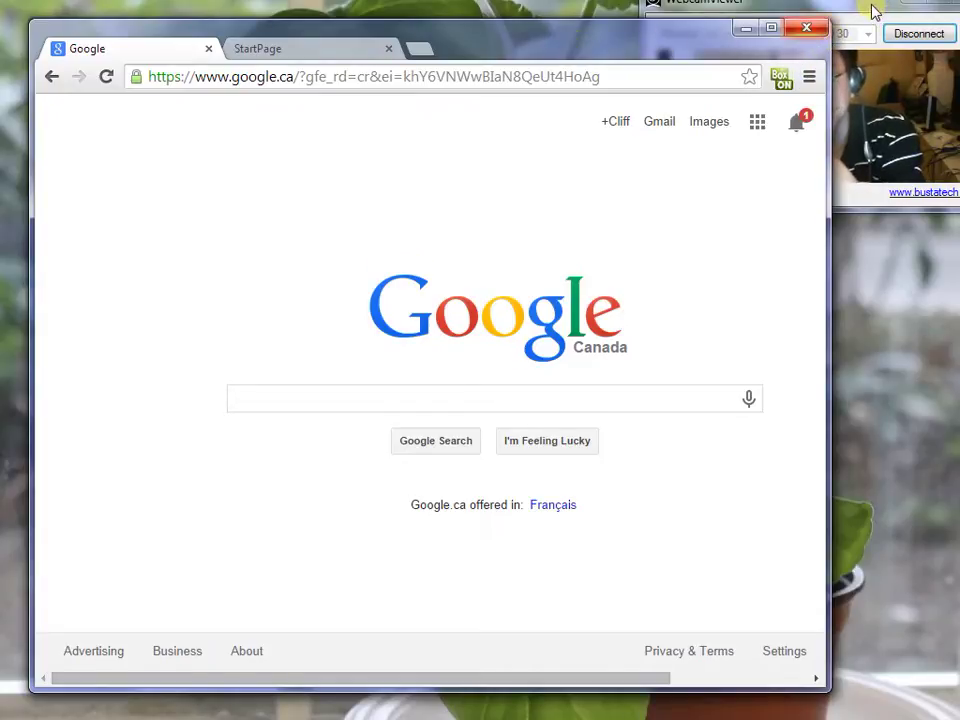
{"action": "mouse_move", "coordinate": [793, 9]}
{"action": "left_mouse_down"}
{"action": "mouse_move", "coordinate": [855, 119]}
{"action": "mouse_move", "coordinate": [867, 4]}
{"action": "left_mouse_up"}
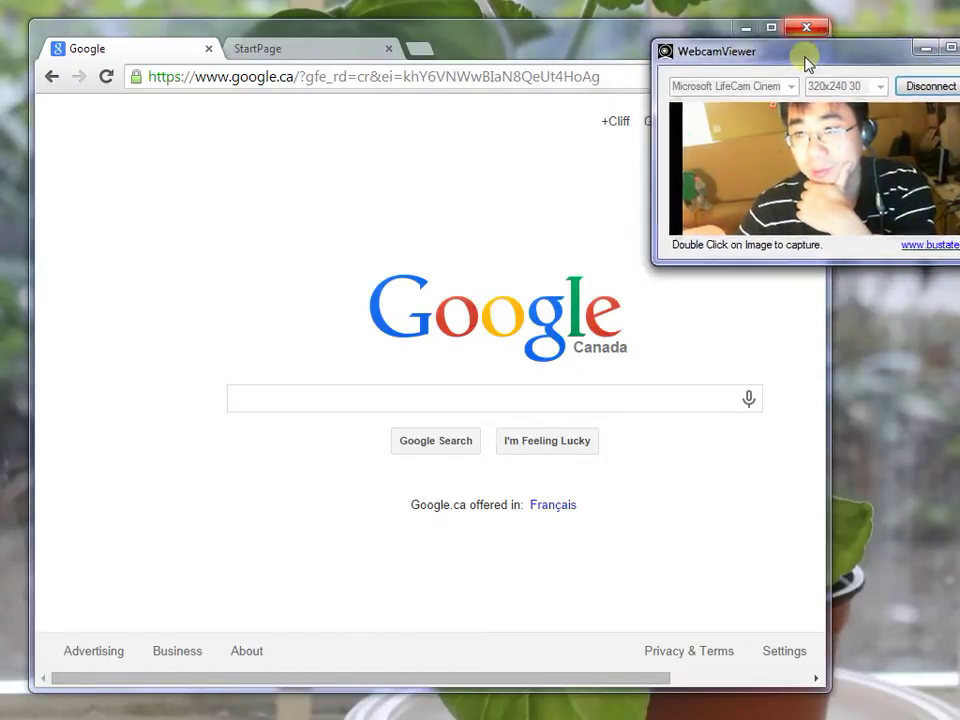
{"action": "left_click", "coordinate": [562, 40]}
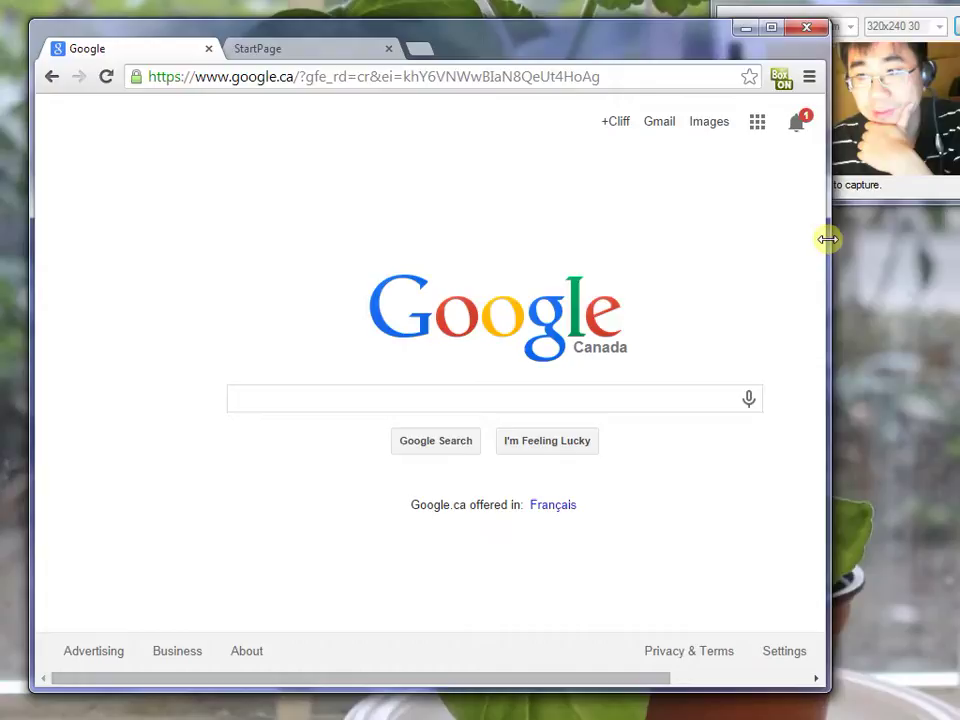
{"action": "left_click_drag", "start_coordinate": [828, 240], "coordinate": [950, 248]}
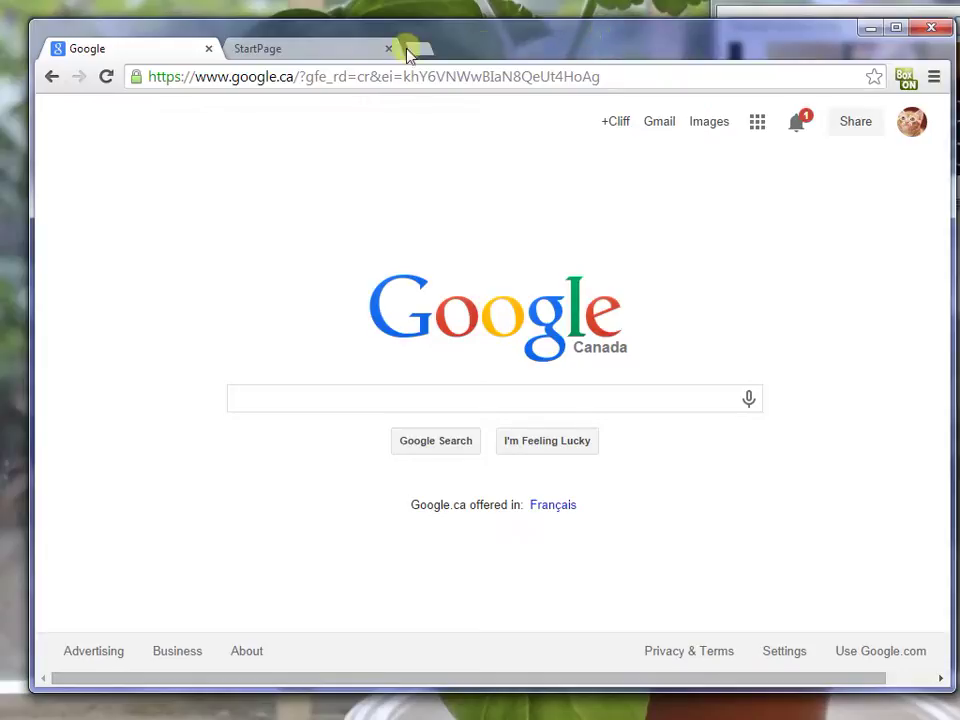
- Switch to the StartPage tab, alternately raise the webcam viewer and Chrome, ending with Chrome in front
{"action": "left_click", "coordinate": [310, 56]}
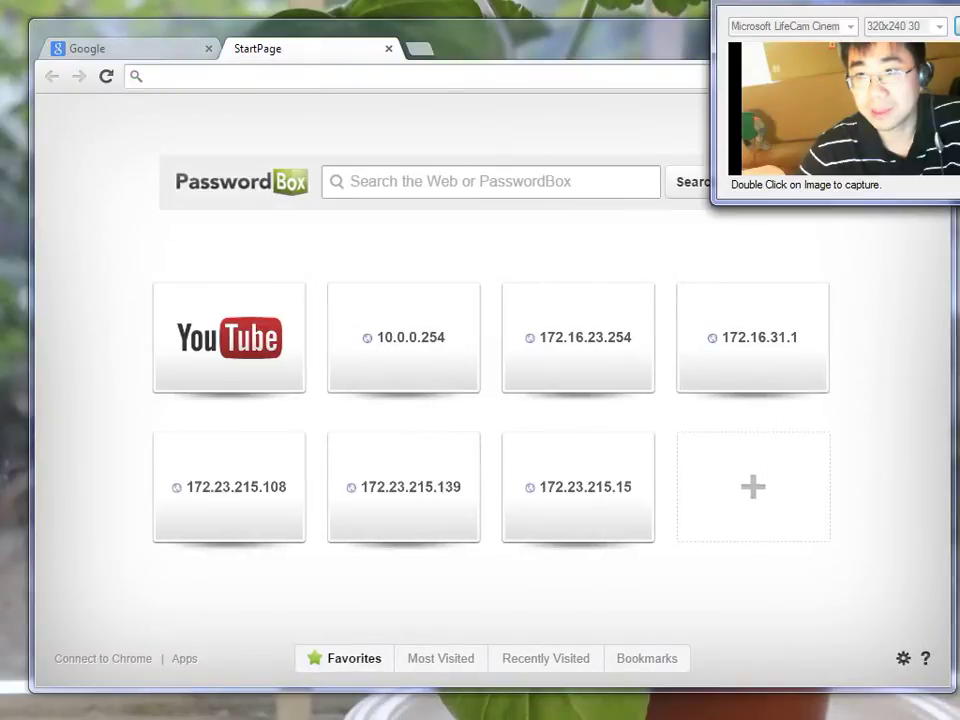
{"action": "left_click", "coordinate": [590, 45]}
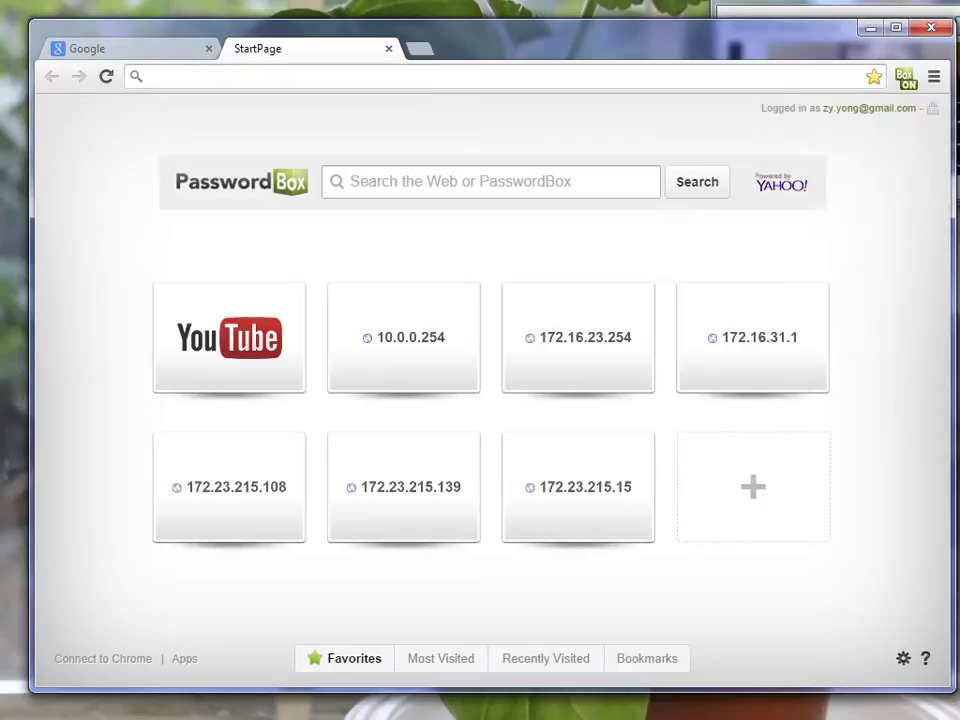
{"action": "left_click", "coordinate": [800, 10]}
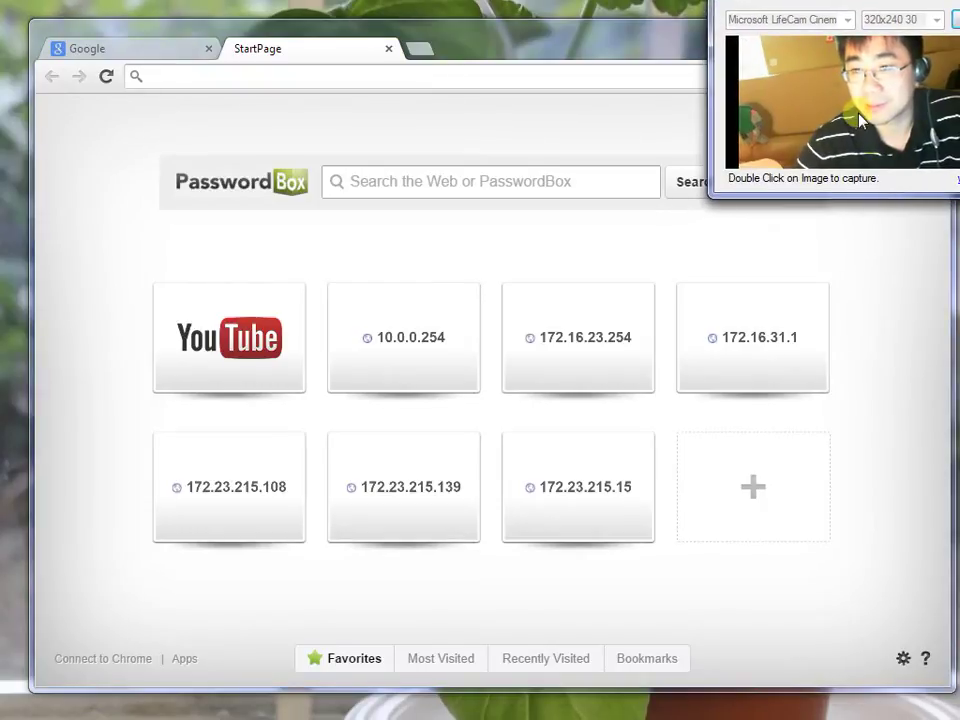
{"action": "left_click", "coordinate": [595, 117]}
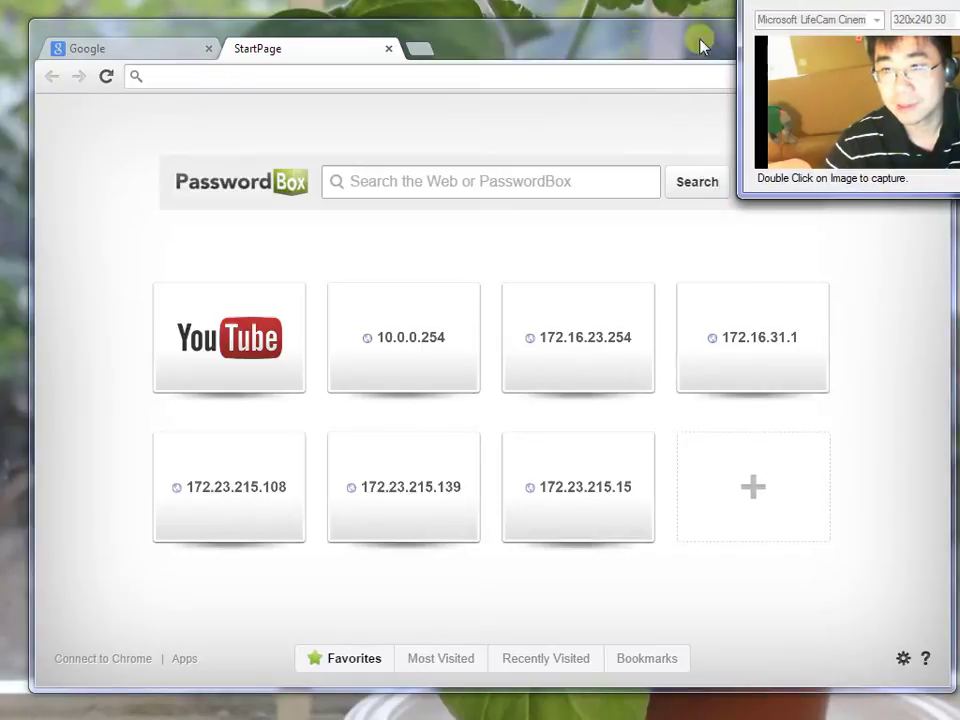
{"action": "left_click", "coordinate": [694, 38]}
- Search Google for 'how make windows on top' and open the PCWorld 'Force a Window to Stay On Top' result
{"action": "left_click", "coordinate": [146, 56]}
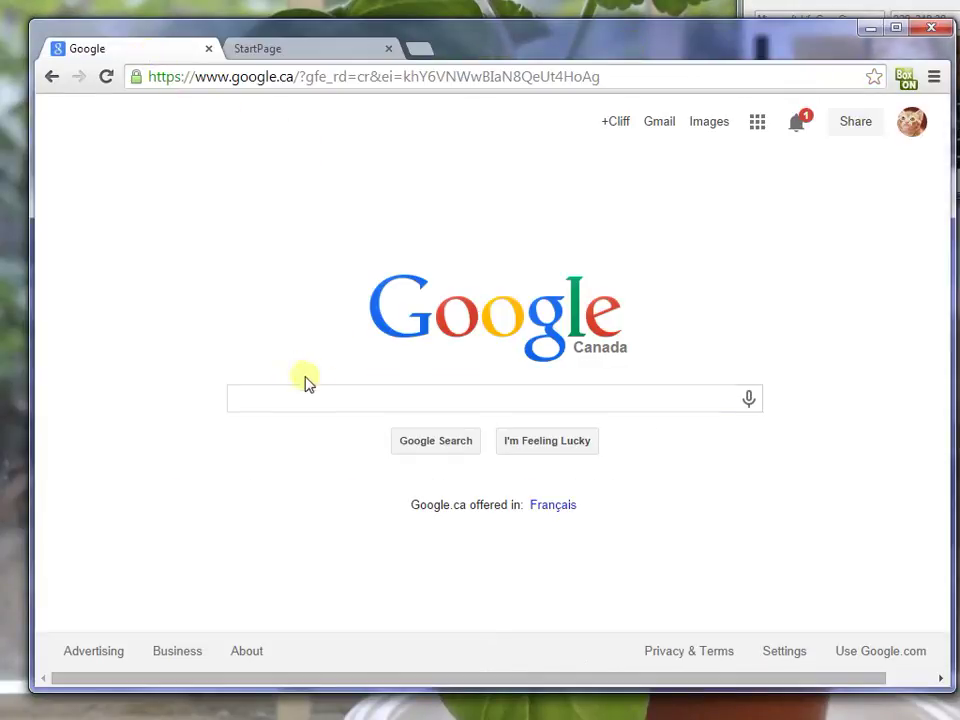
{"action": "left_click", "coordinate": [286, 396]}
{"action": "type", "text": "ho"}
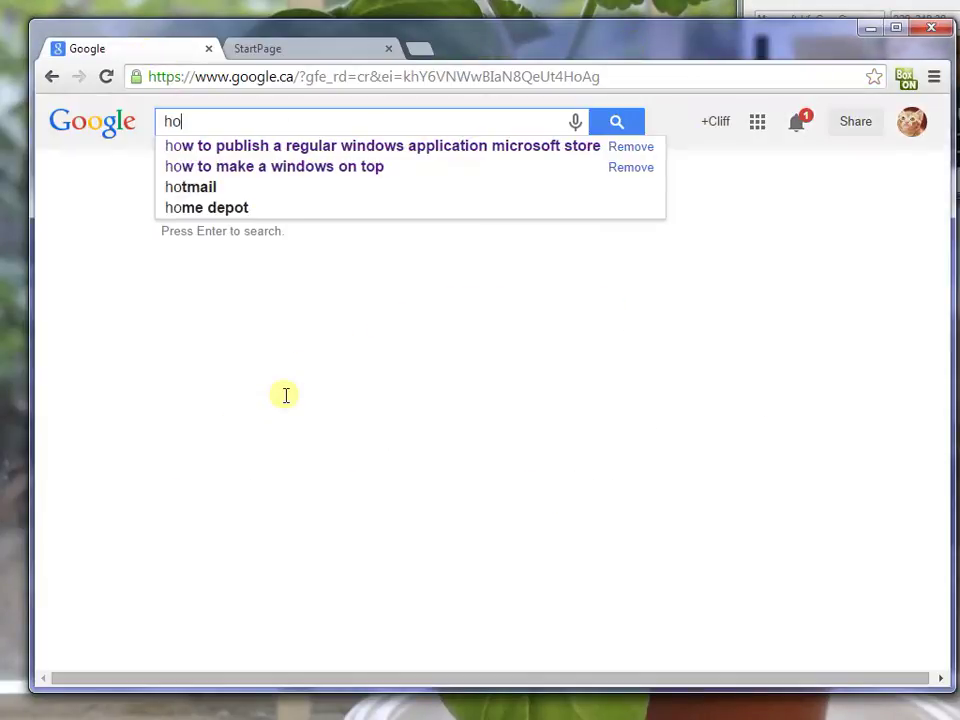
{"action": "type", "text": "w m"}
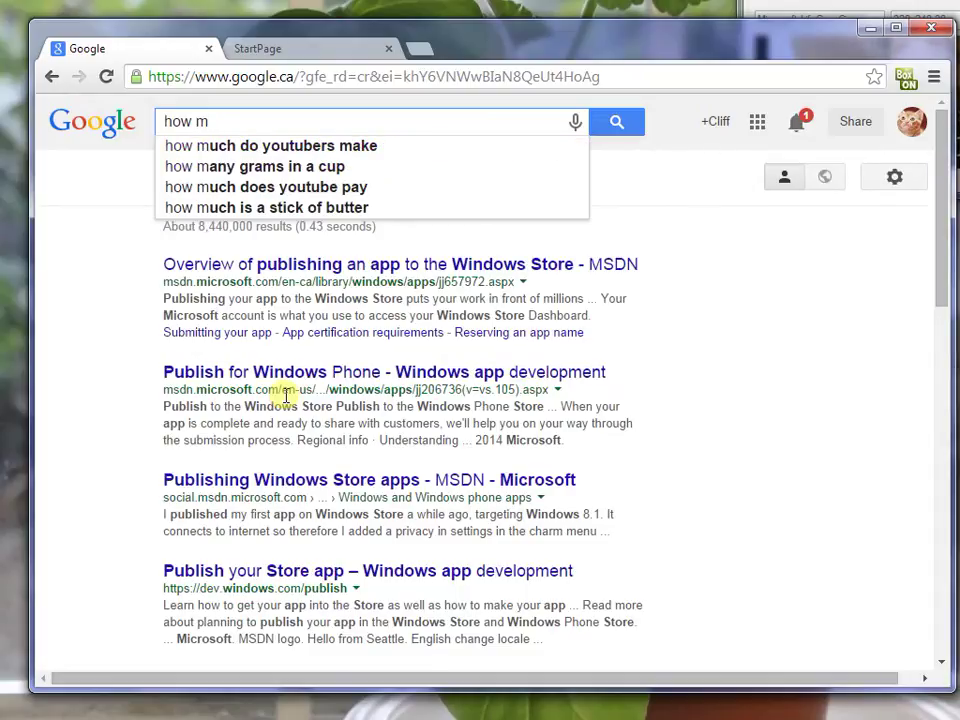
{"action": "type", "text": "akw"}
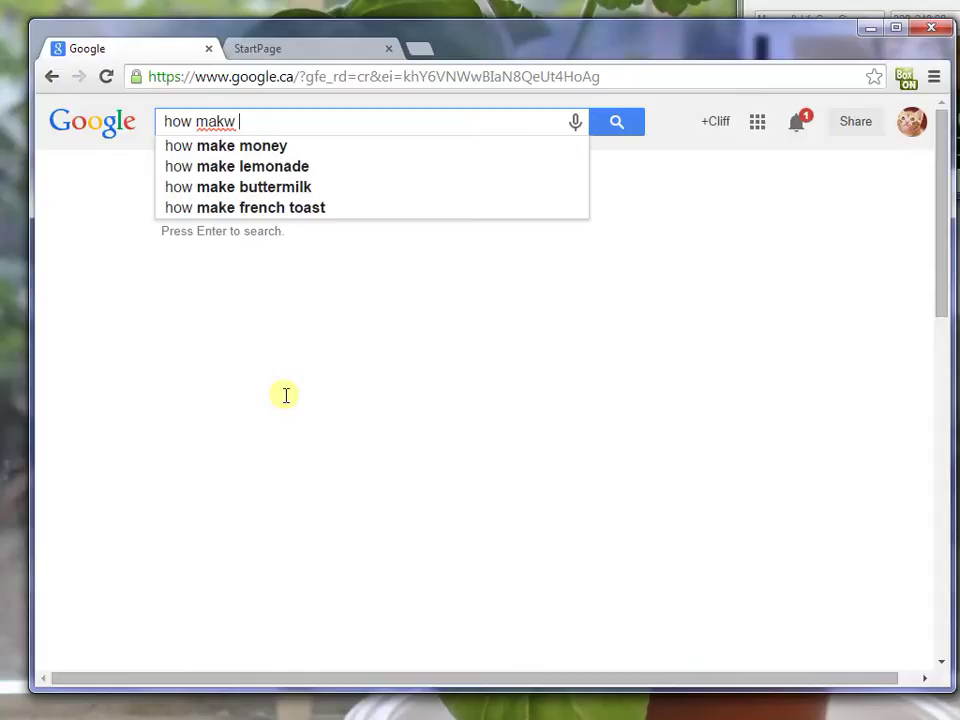
{"action": "key", "text": "BackSpace"}
{"action": "type", "text": "e windows"}
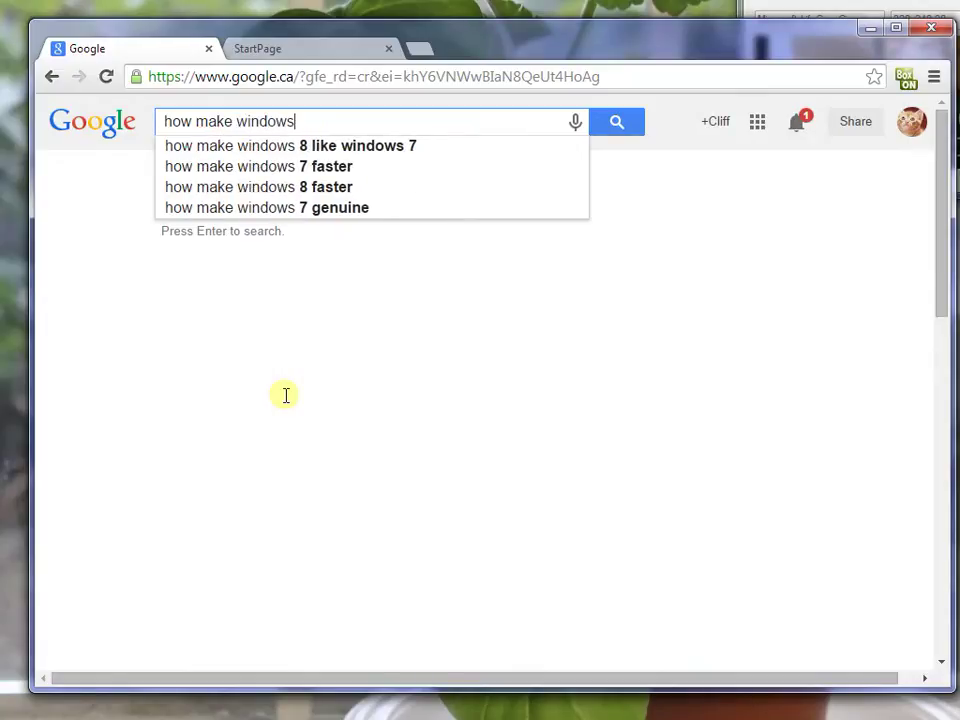
{"action": "type", "text": " on "}
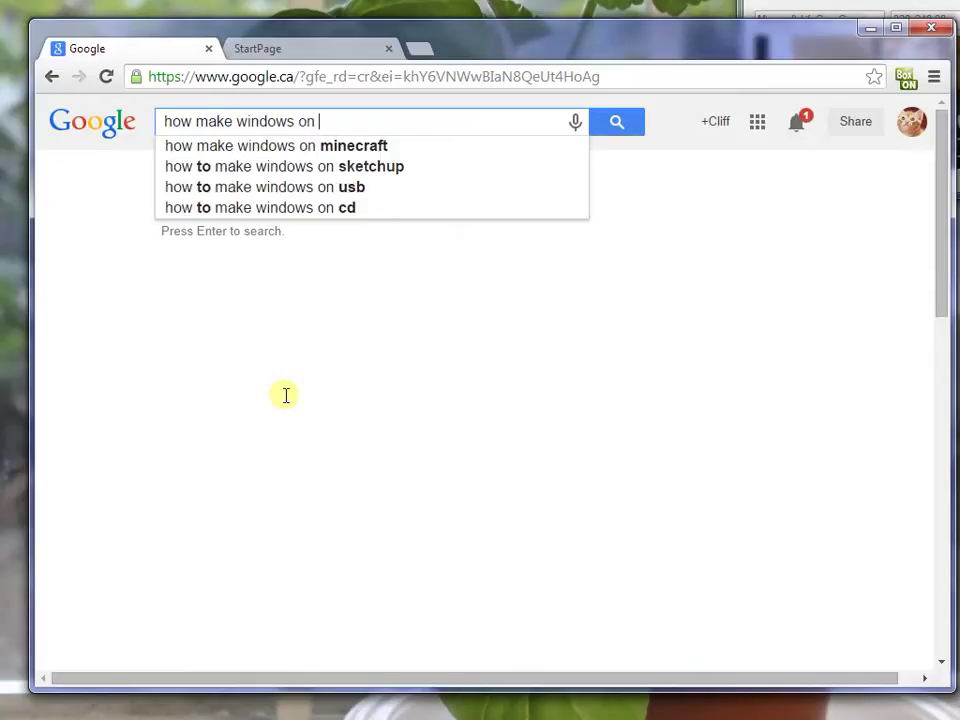
{"action": "type", "text": "top"}
{"action": "key", "text": "Return"}
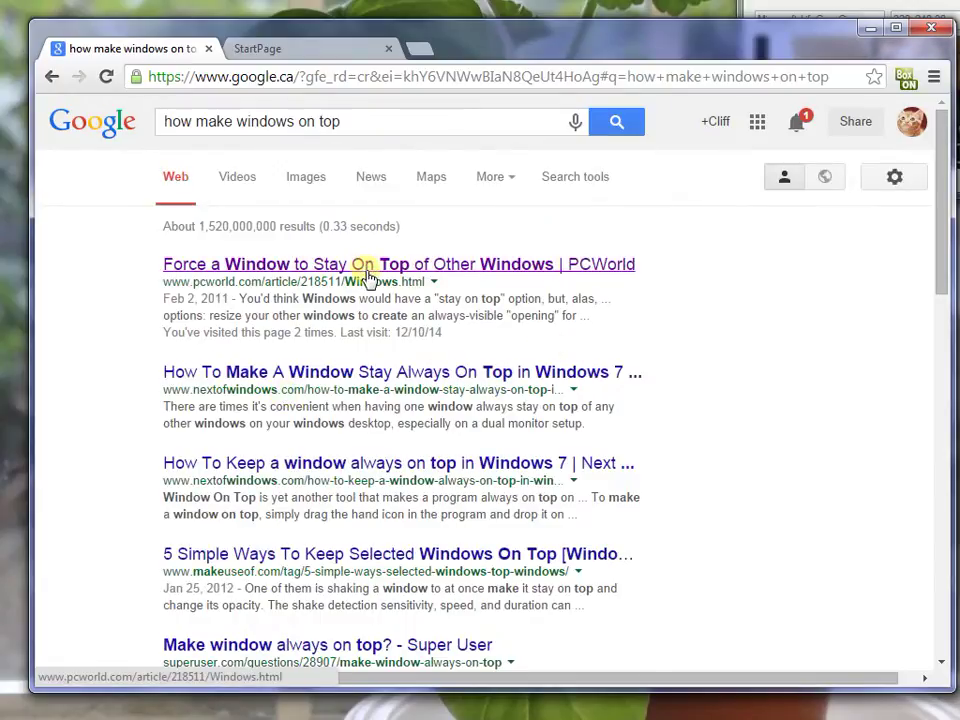
{"action": "left_click", "coordinate": [244, 274]}
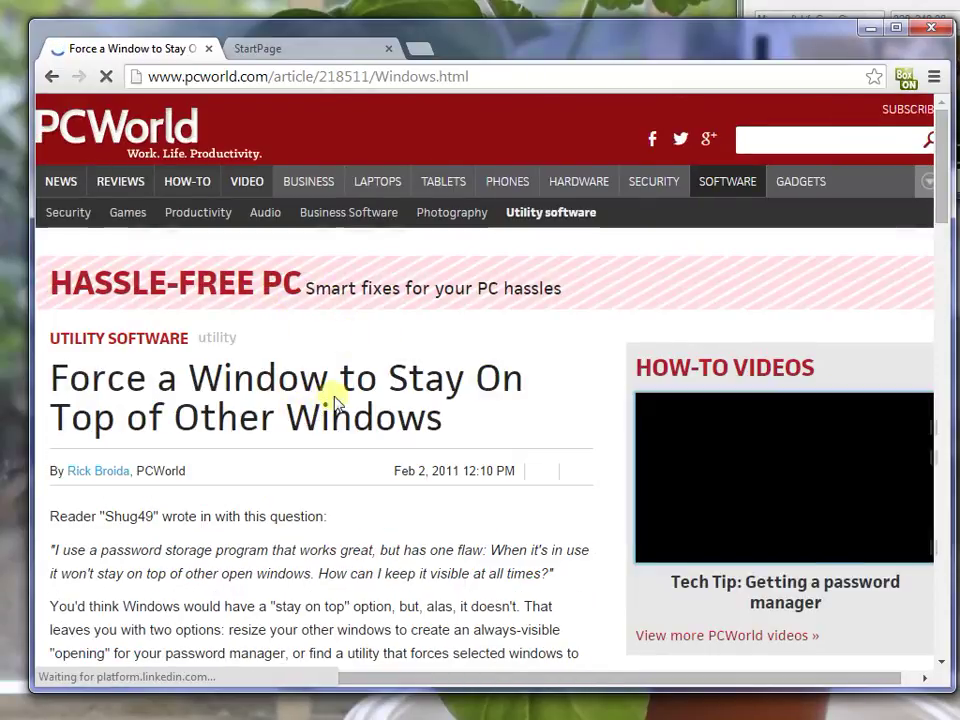
- Scroll to the article's Always On Top paragraph and follow its 'Always On Top' link
{"action": "scroll", "coordinate": [336, 400], "scroll_direction": "down", "scroll_amount": 3}
{"action": "scroll", "coordinate": [336, 392], "scroll_direction": "up", "scroll_amount": 1}
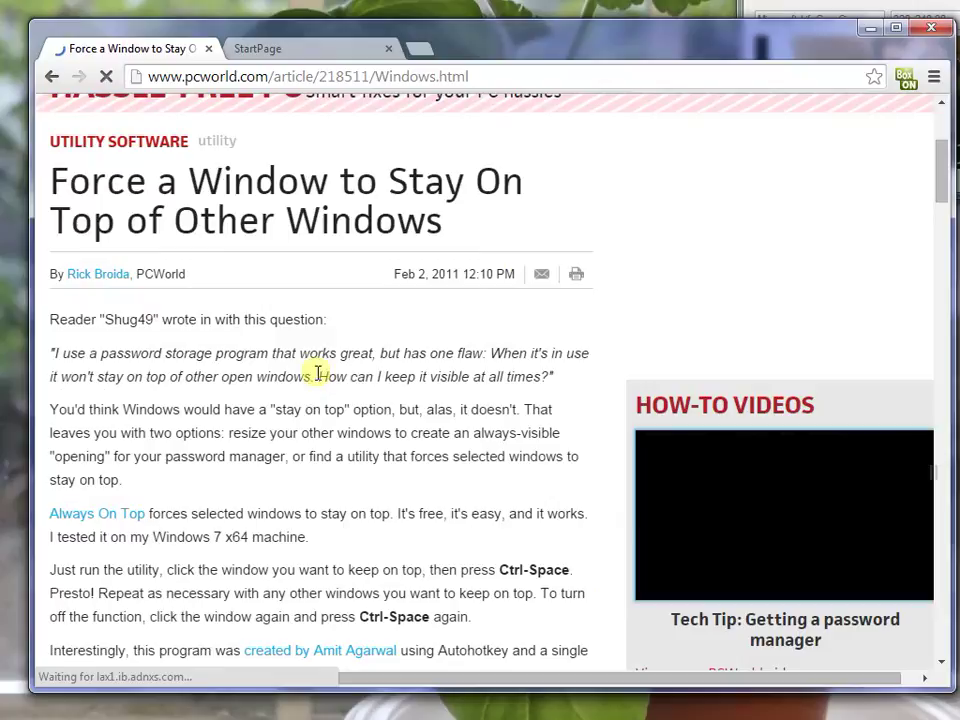
{"action": "scroll", "coordinate": [318, 396], "scroll_direction": "down", "scroll_amount": 2}
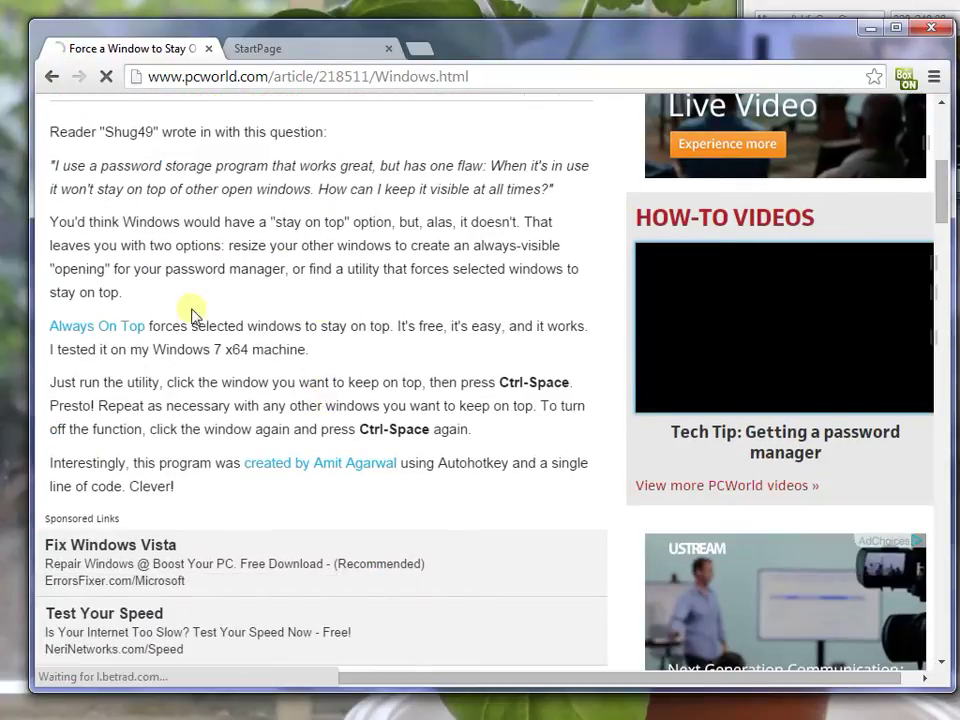
{"action": "left_click", "coordinate": [124, 327]}
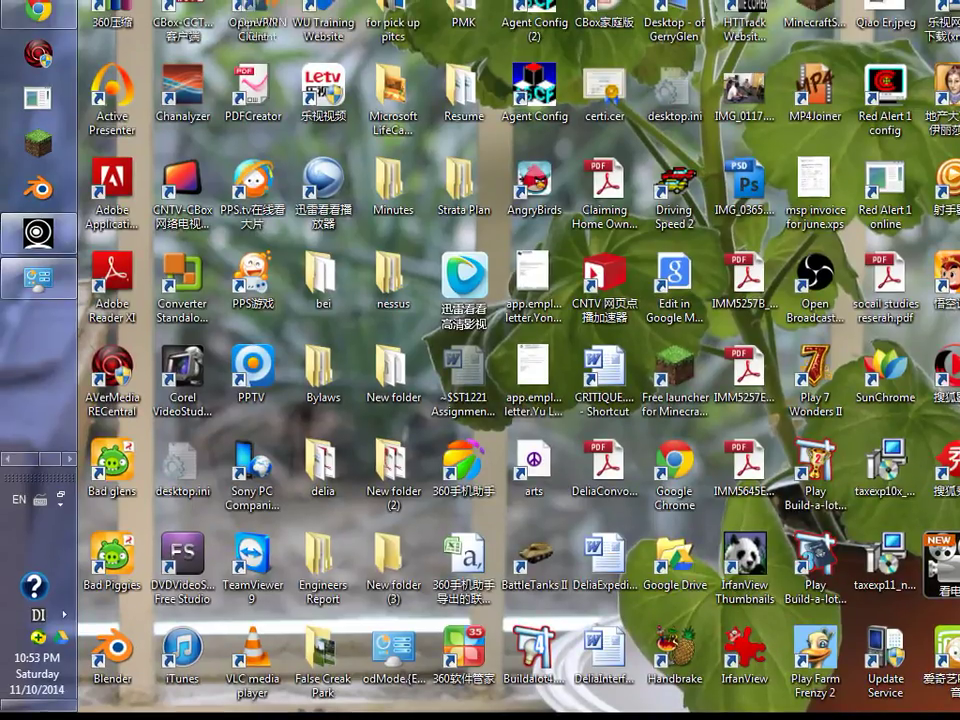
- Bring Chrome's Box page for always-on-top.zip back to the front
{"action": "left_click", "coordinate": [250, 20]}
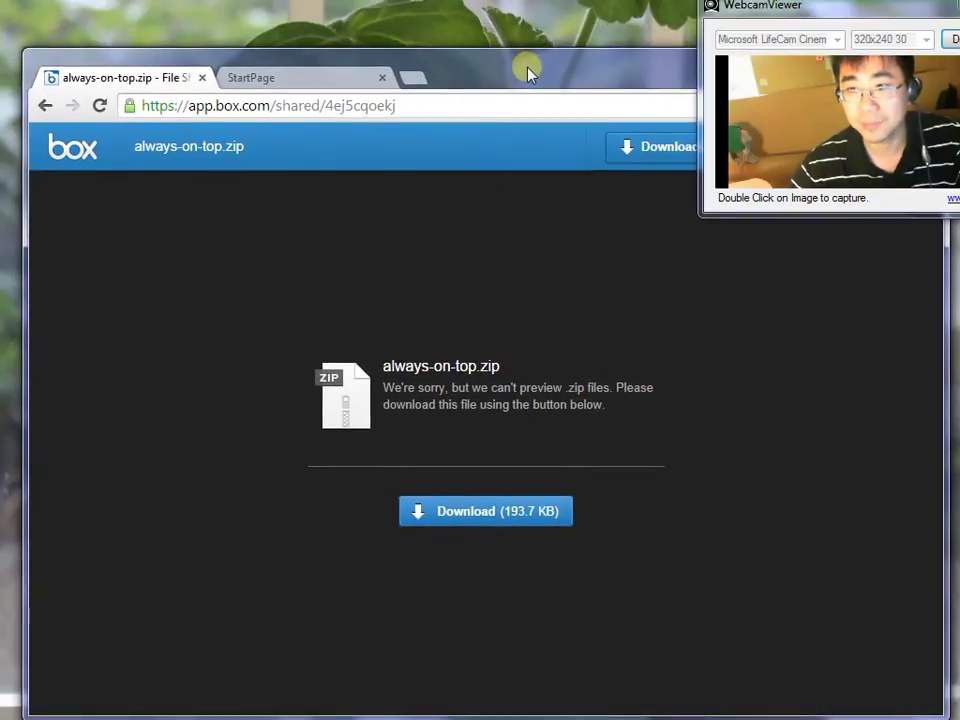
- Shrink the webcam viewer and tuck it into the screen's top-right corner
{"action": "left_click_drag", "start_coordinate": [775, 10], "coordinate": [827, 0]}
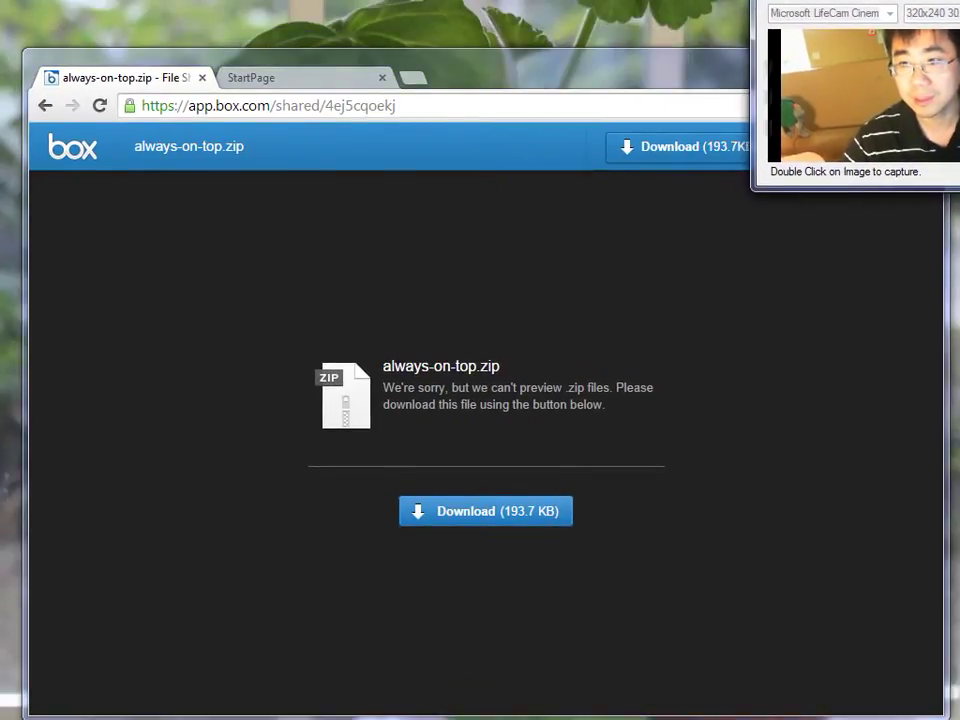
{"action": "left_click_drag", "start_coordinate": [955, 186], "coordinate": [932, 168]}
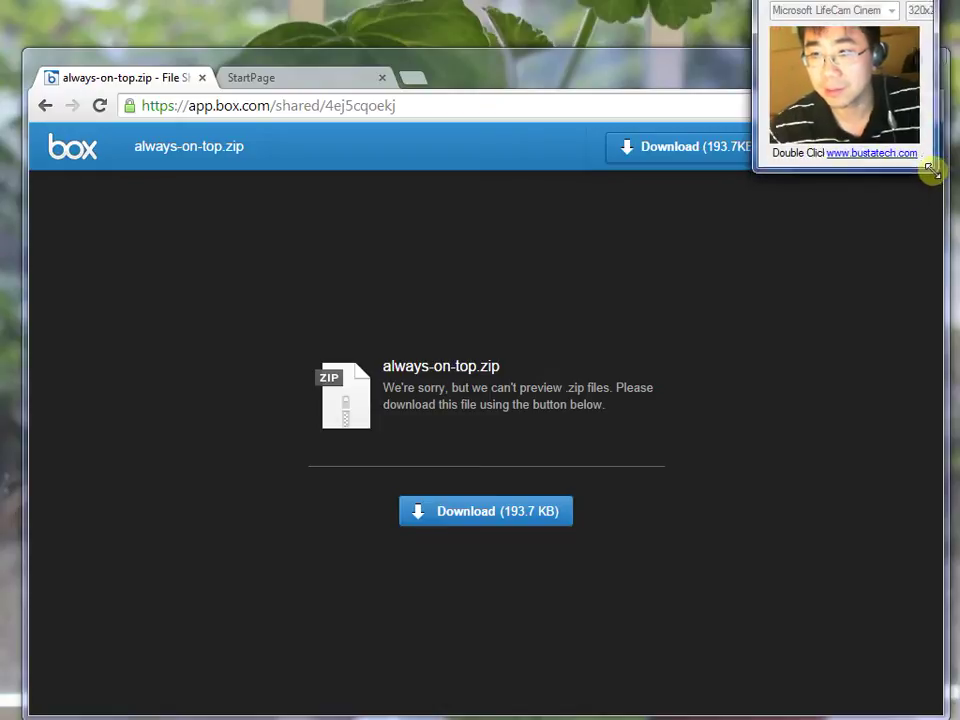
{"action": "left_click_drag", "start_coordinate": [845, 80], "coordinate": [898, 70]}
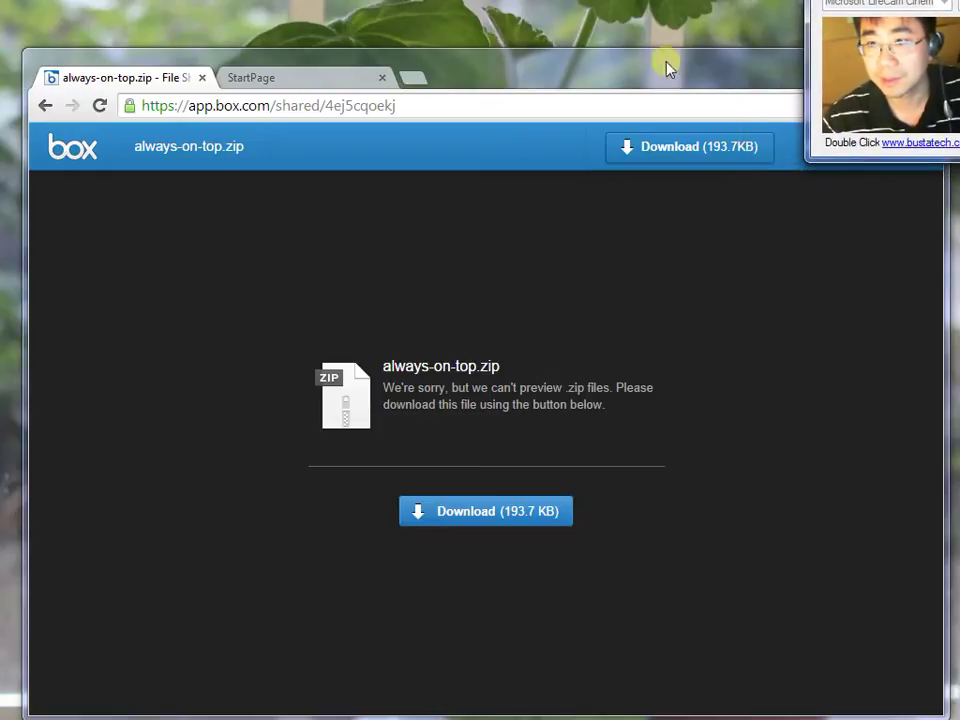
- Shift Chrome, toggle full screen on and off with F11, and switch to the StartPage tab
{"action": "mouse_move", "coordinate": [668, 68]}
{"action": "left_mouse_down"}
{"action": "mouse_move", "coordinate": [645, 79]}
{"action": "mouse_move", "coordinate": [758, 100]}
{"action": "mouse_move", "coordinate": [626, 86]}
{"action": "mouse_move", "coordinate": [664, 68]}
{"action": "left_mouse_up"}
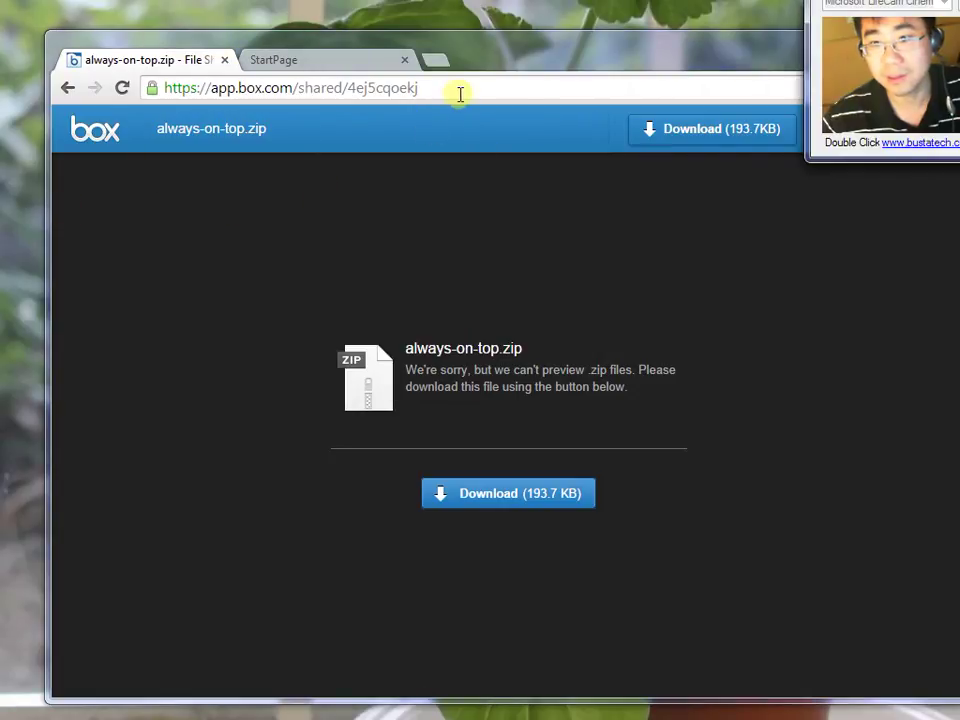
{"action": "key", "text": "F11"}
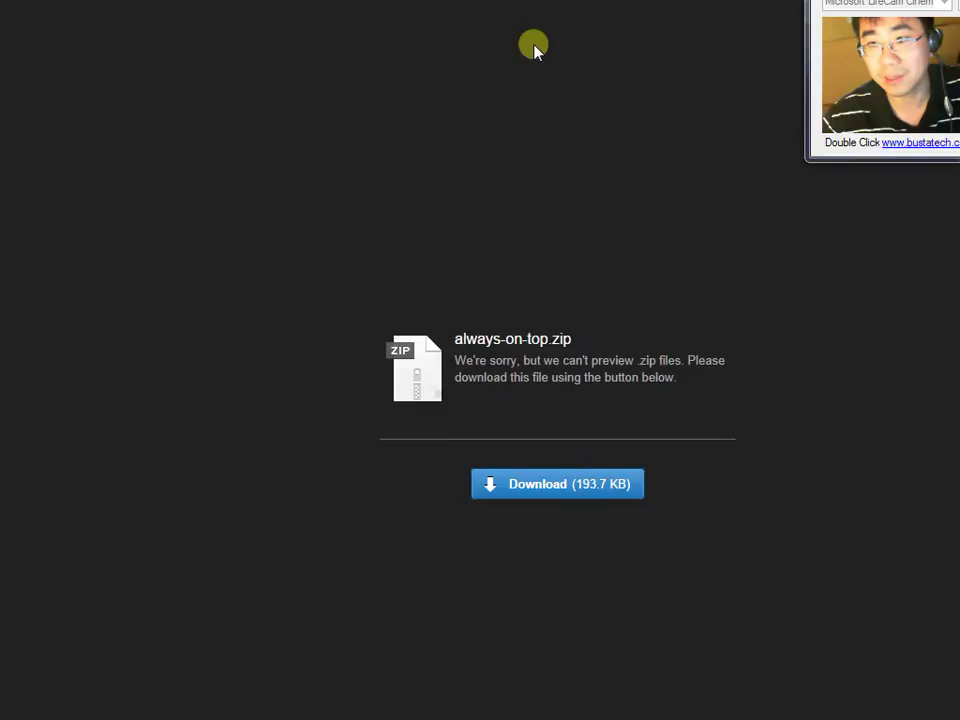
{"action": "key", "text": "F11"}
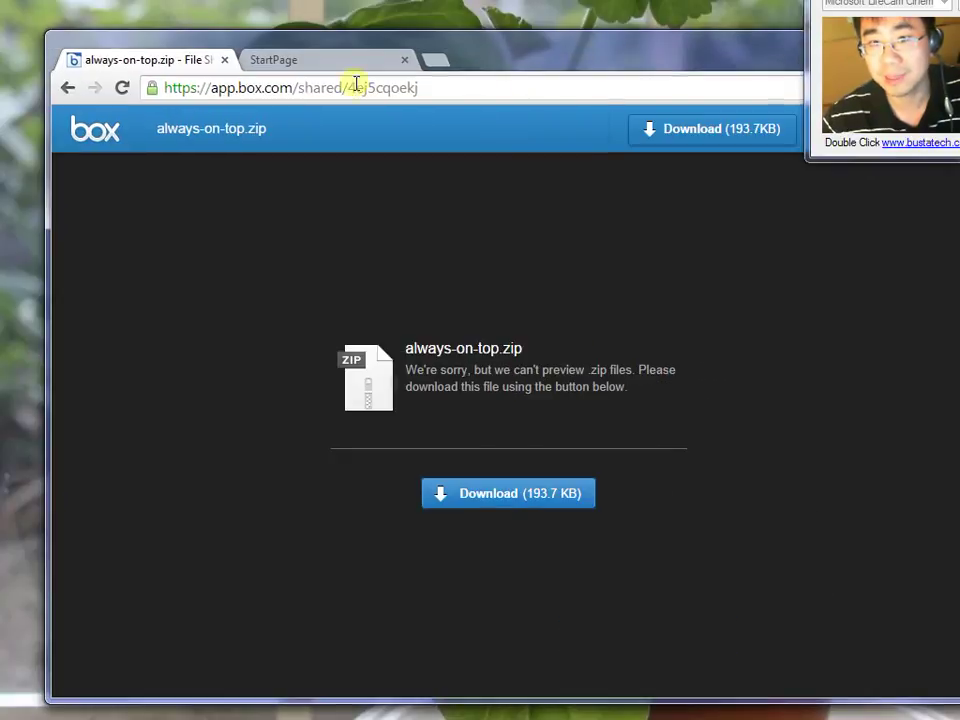
{"action": "left_click", "coordinate": [280, 60]}
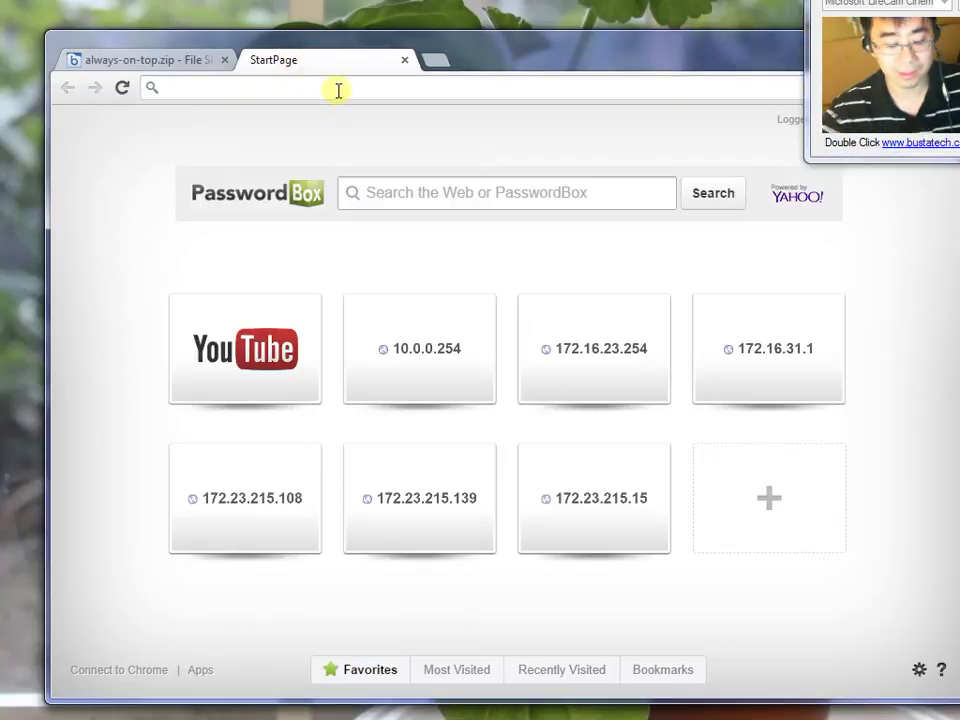
- Enter 'goog' in the address bar to load google.com in the second tab
{"action": "type", "text": "goog"}
{"action": "key", "text": "Return"}
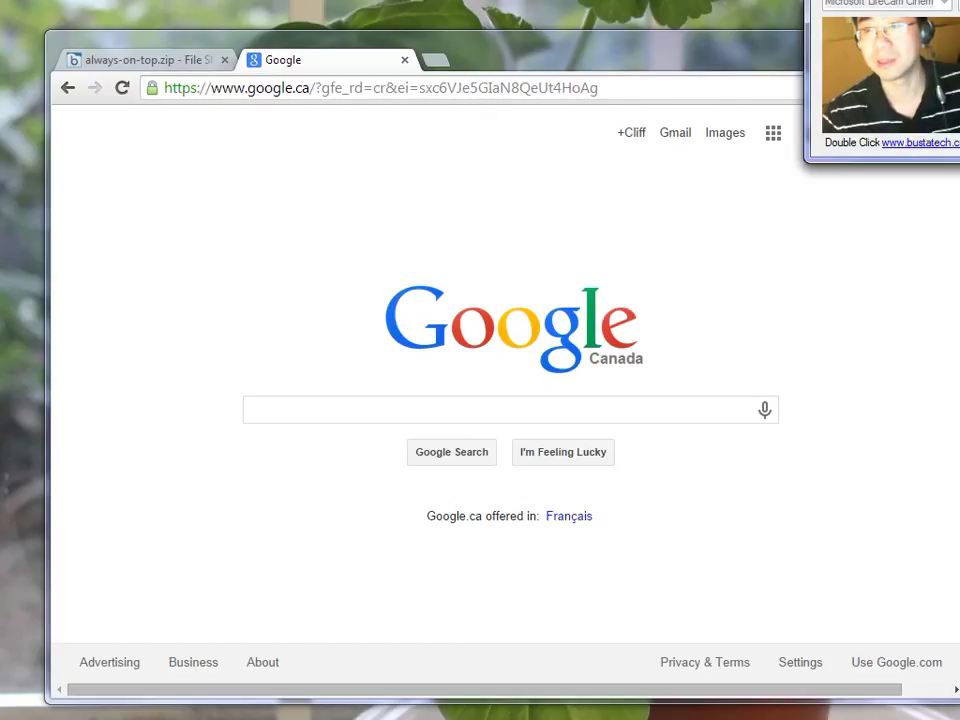
{"action": "left_click", "coordinate": [696, 225]}
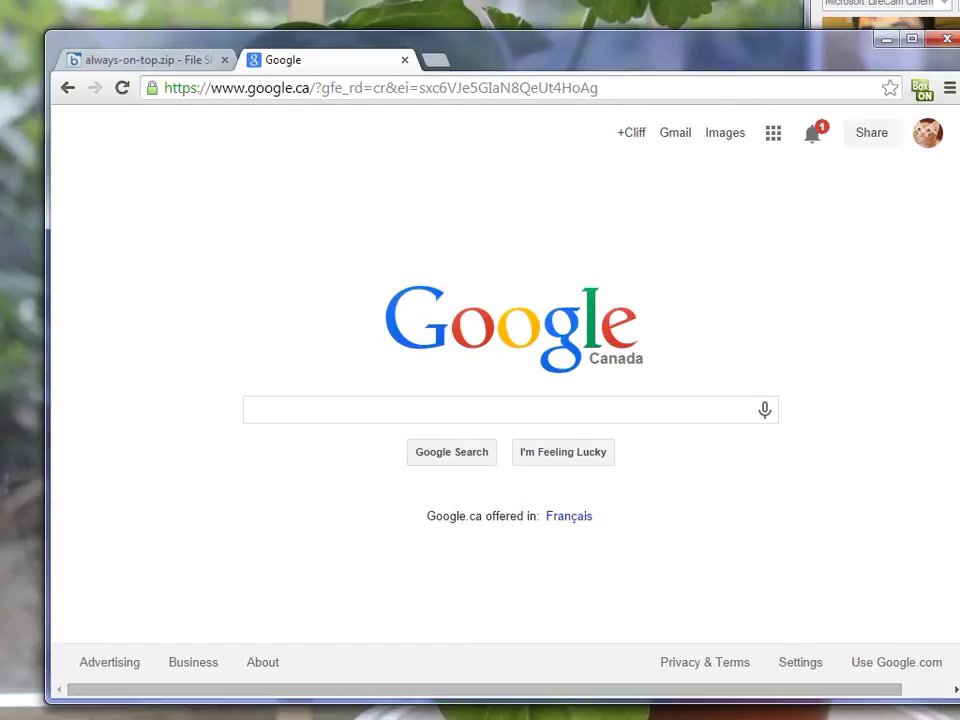
{"action": "left_click", "coordinate": [698, 72]}
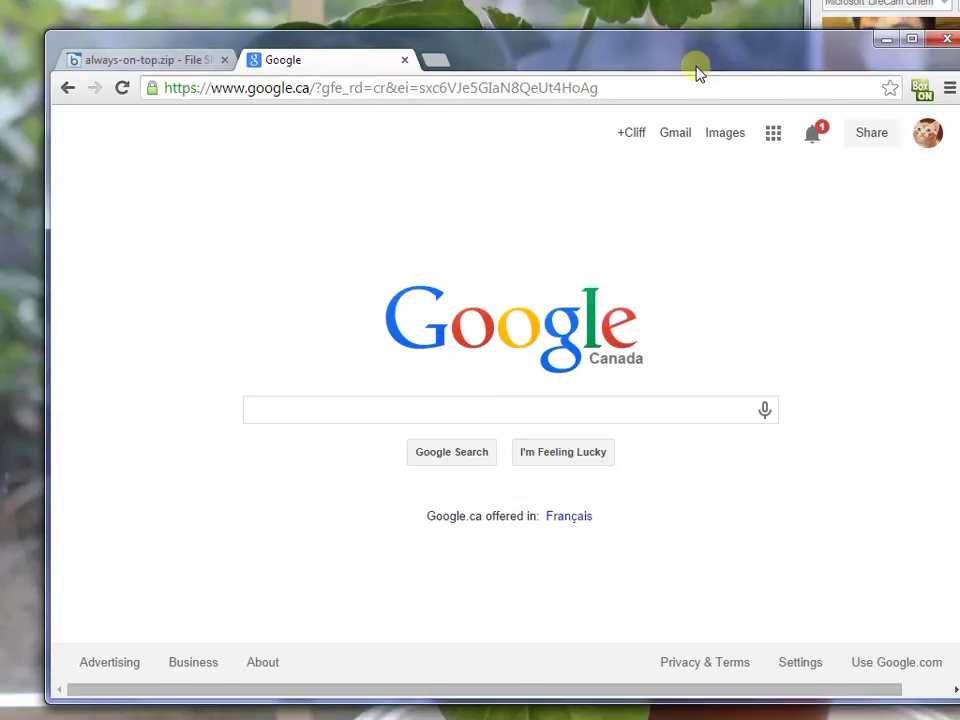